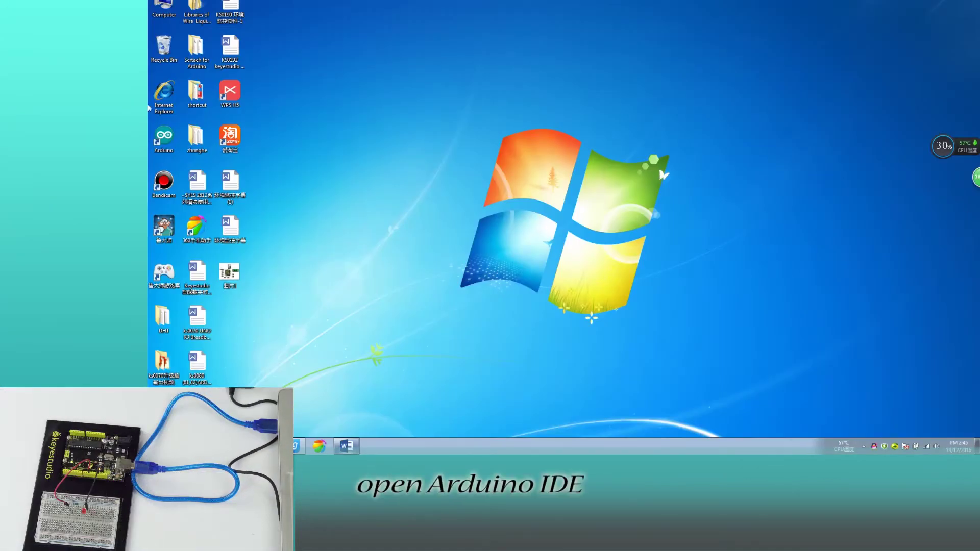
Launch Arduino IDE and set the board to Arduino Uno and the port to COM11
{"action": "double_click", "coordinate": [163, 138]}
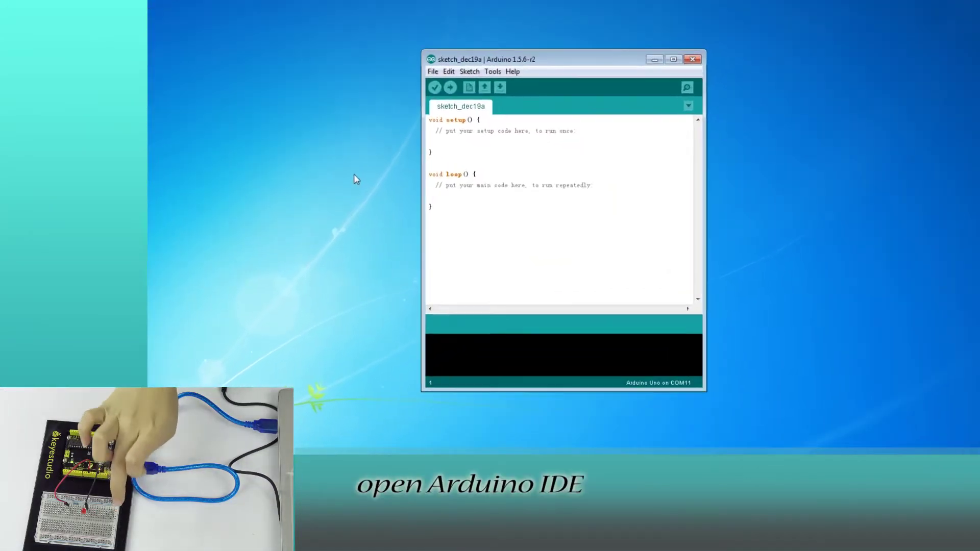
{"action": "left_click", "coordinate": [483, 50]}
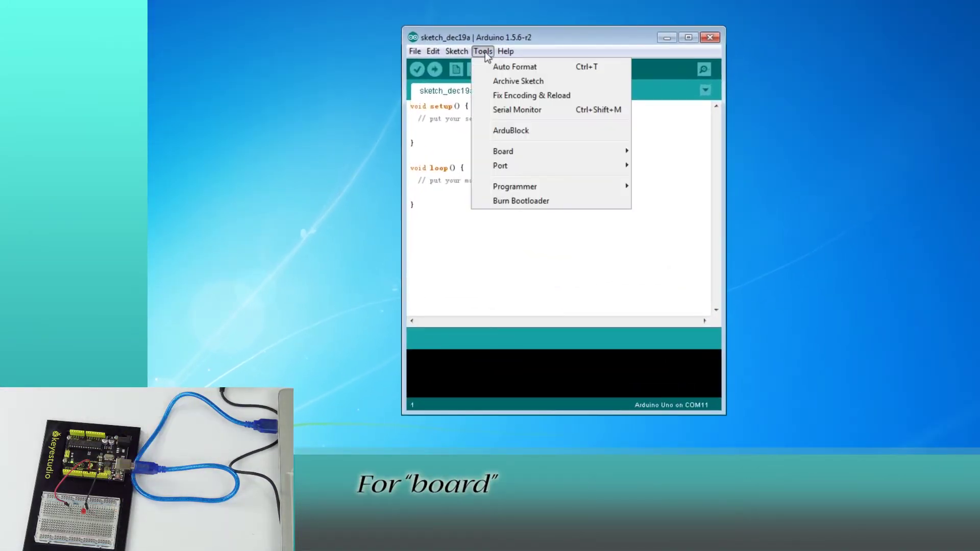
{"action": "left_click", "coordinate": [684, 181]}
{"action": "mouse_move", "coordinate": [500, 165]}
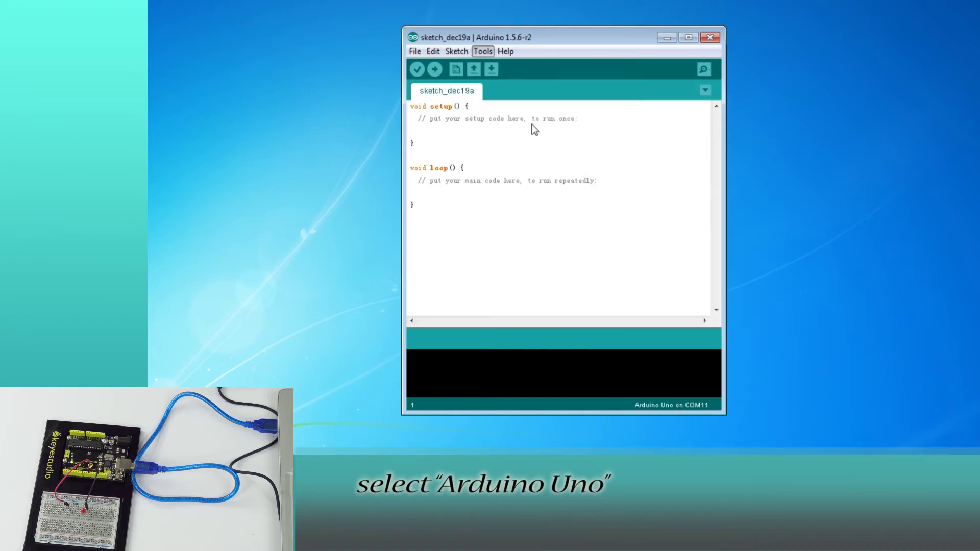
{"action": "left_click", "coordinate": [483, 50]}
{"action": "left_click", "coordinate": [657, 167]}
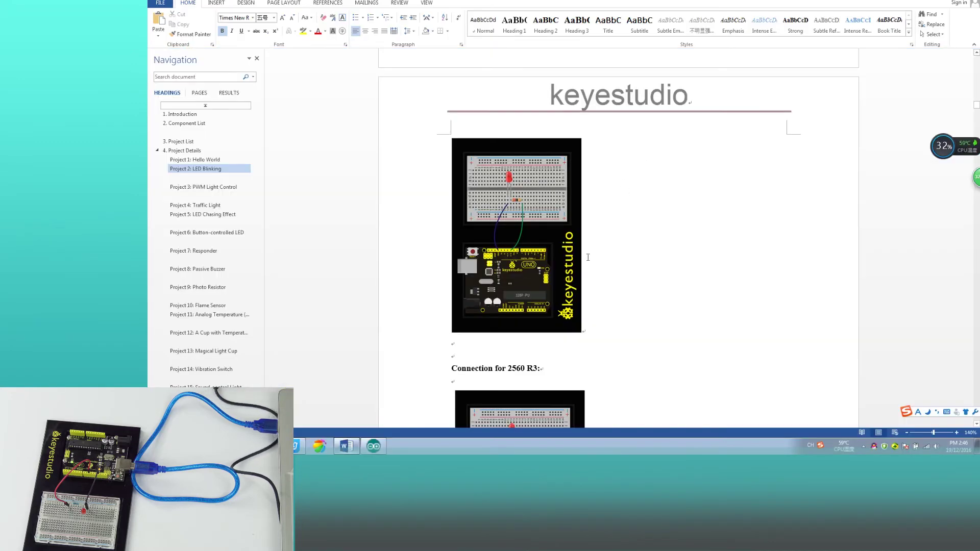
{"action": "scroll", "coordinate": [587, 257], "scroll_direction": "down", "scroll_amount": 2}
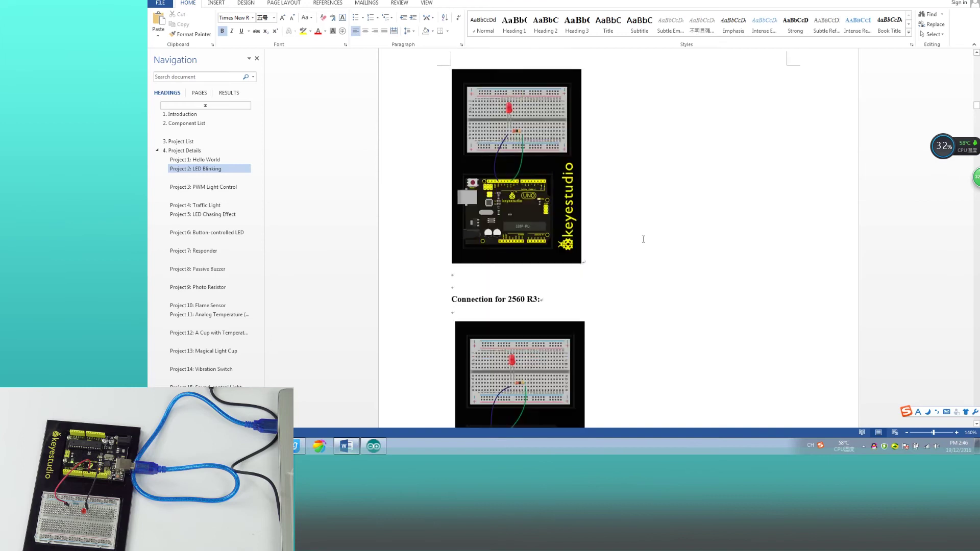
{"action": "scroll", "coordinate": [640, 239], "scroll_direction": "down", "scroll_amount": 8}
{"action": "scroll", "coordinate": [536, 192], "scroll_direction": "down", "scroll_amount": 5}
{"action": "scroll", "coordinate": [460, 115], "scroll_direction": "down", "scroll_amount": 1}
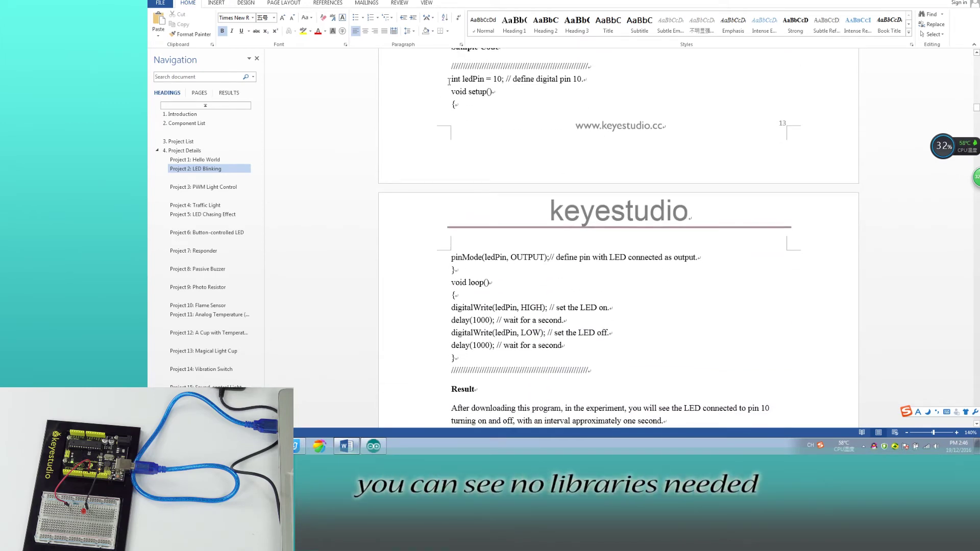
Copy the Word tutorial's pin 10 LED-blink code, from int ledPin to the closing brace
{"action": "left_click", "coordinate": [451, 77]}
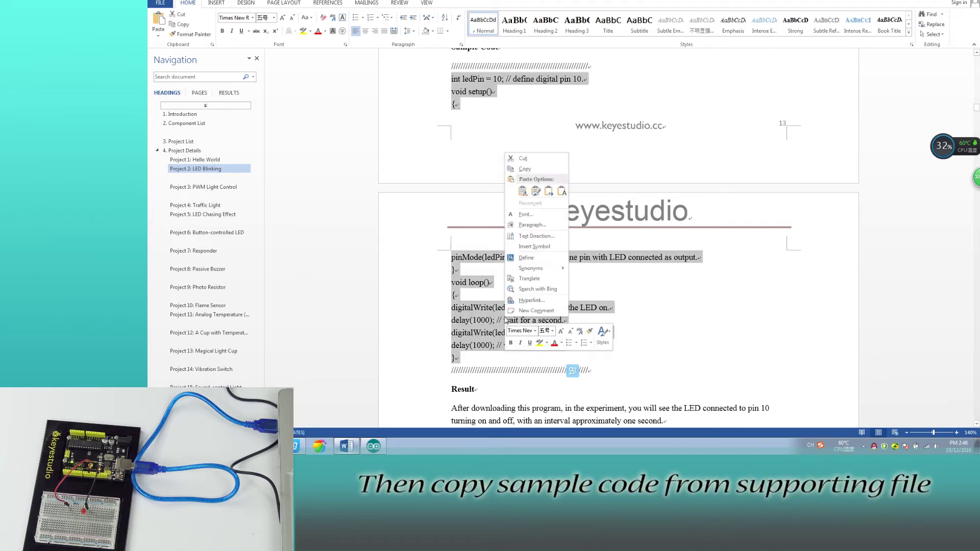
{"action": "left_click", "coordinate": [525, 169]}
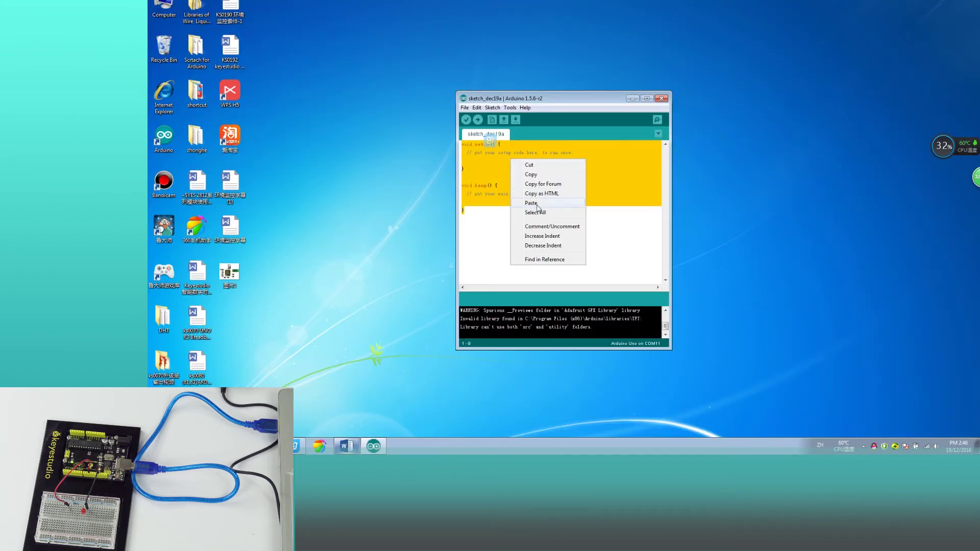
Paste the LED-blink sample code over the template sketch
{"action": "left_click", "coordinate": [537, 205]}
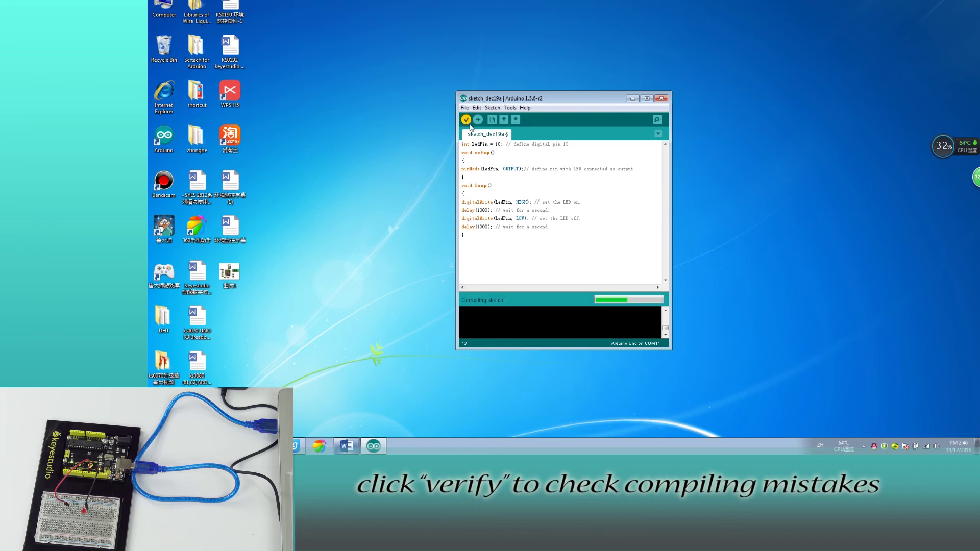